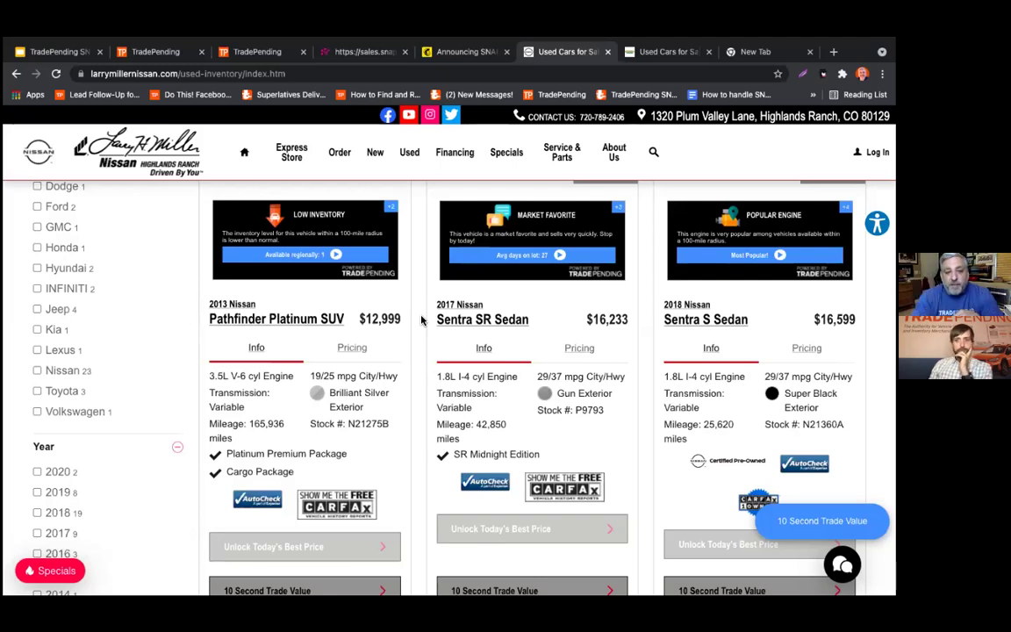
# Open the 10 Second Trade Value form from the Pathfinder Platinum SUV listing and choose 2017 Chevrolet Silverado 1500 LT as the vehicle.
pyautogui.scroll(-3, 421, 321)
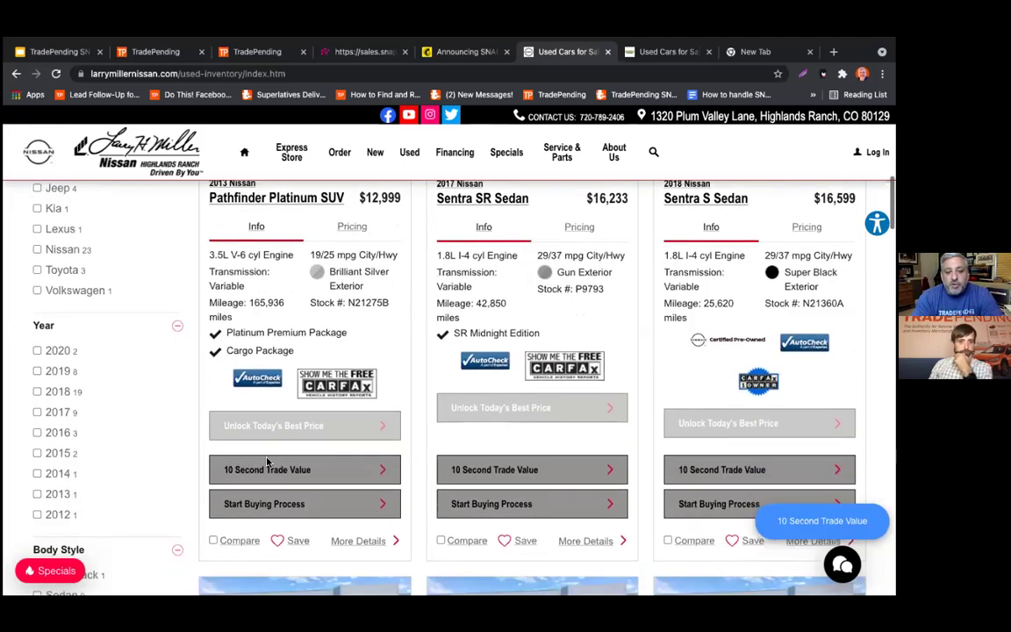
pyautogui.click(277, 467)
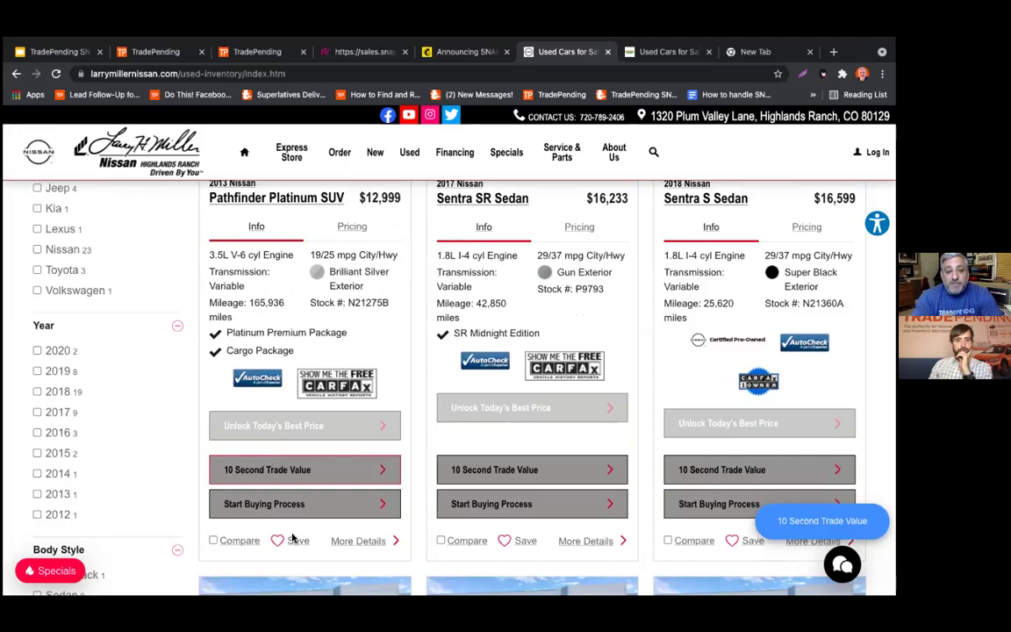
pyautogui.moveTo(297, 439)
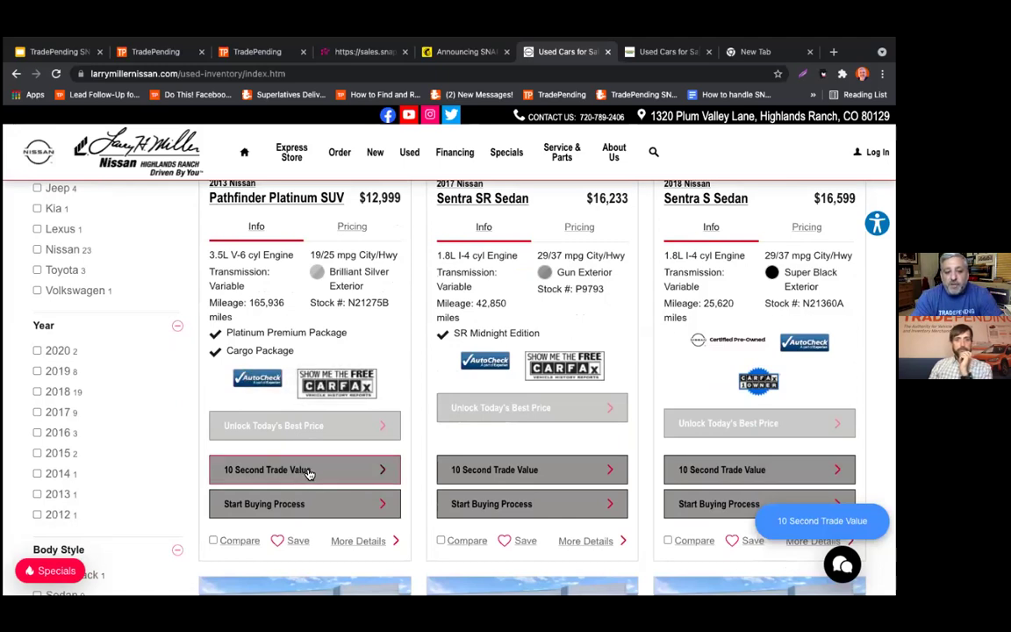
pyautogui.click(308, 472)
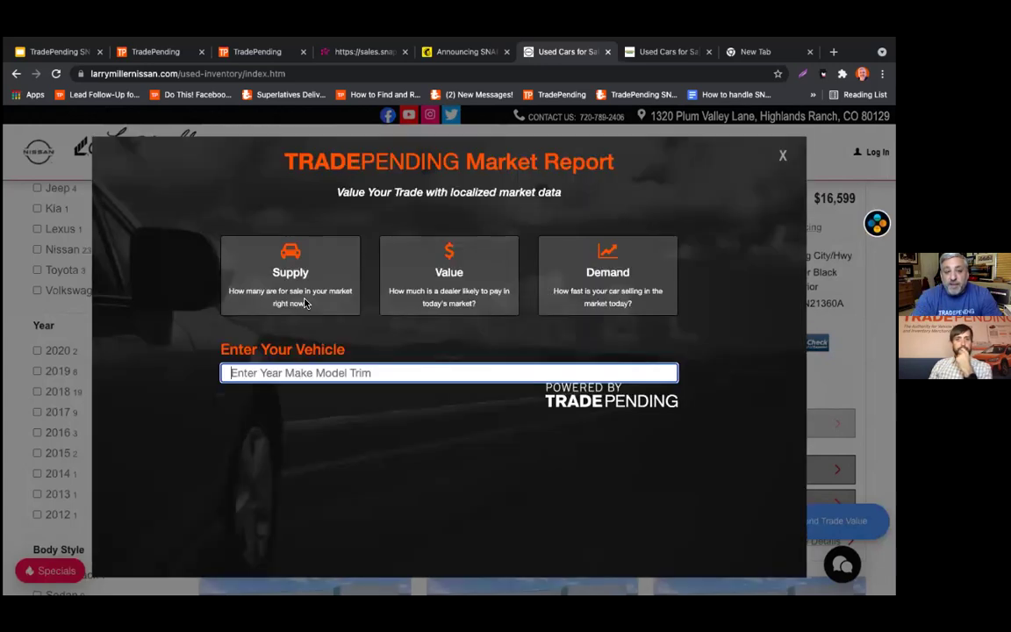
pyautogui.write('2017')
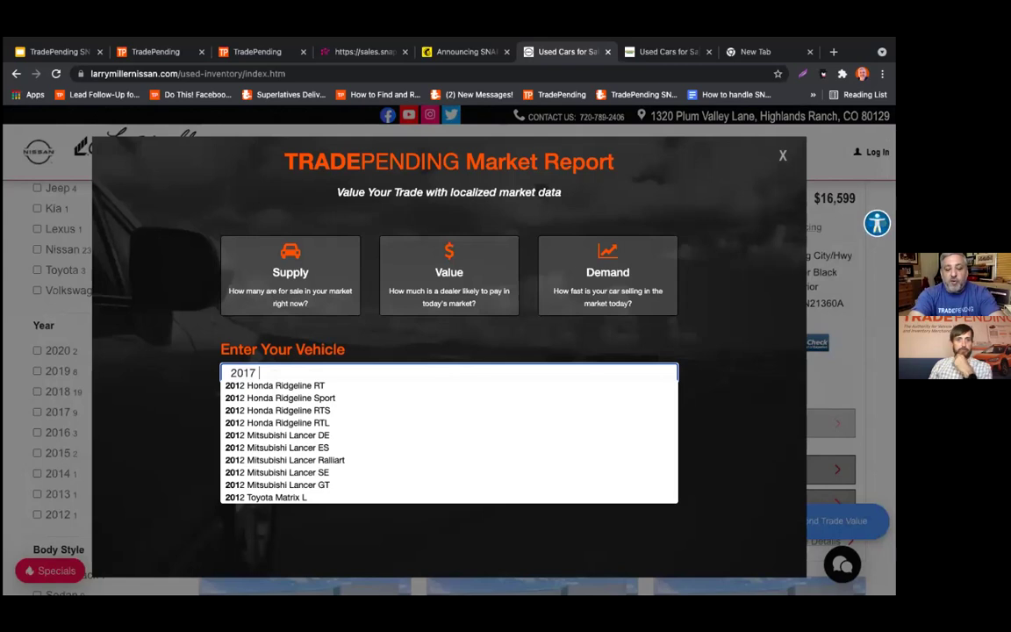
pyautogui.write(' silverado')
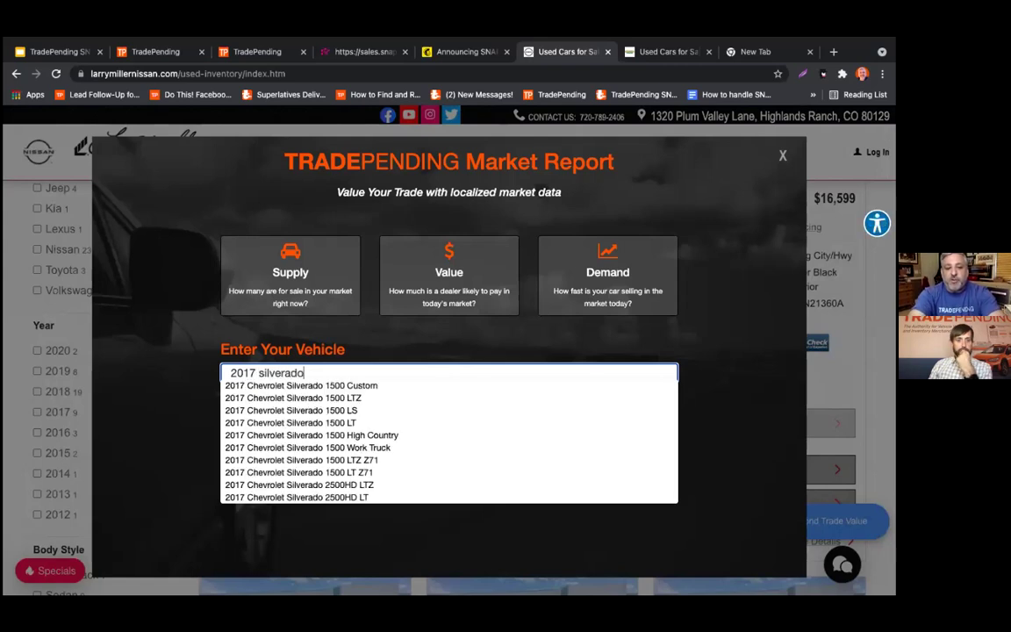
pyautogui.click(278, 422)
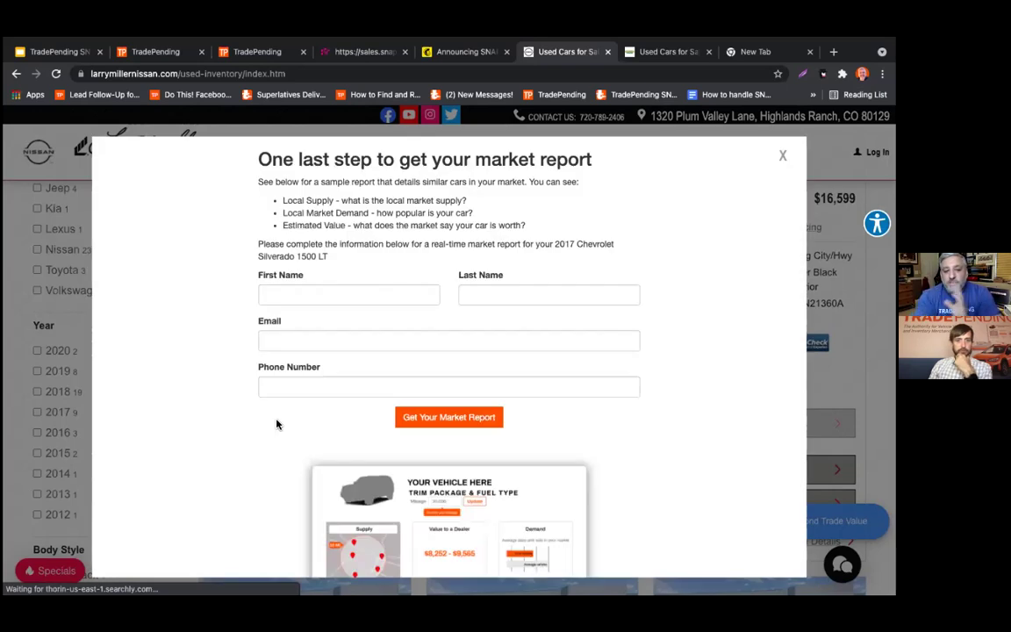
# Fill in the customer's name, e-mail and phone number from a saved contact and request the market report.
pyautogui.click(303, 301)
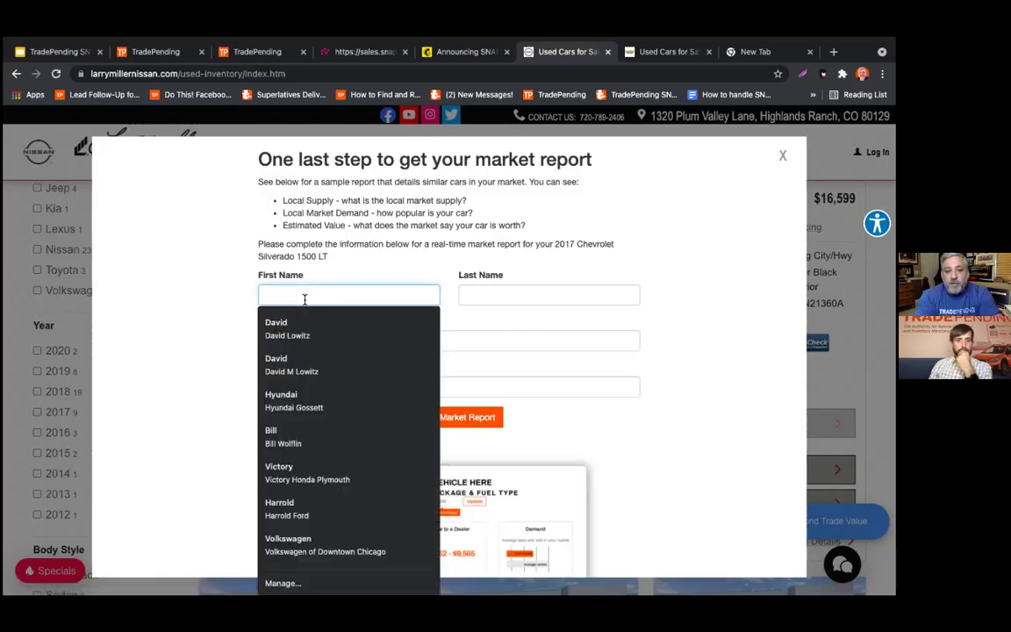
pyautogui.press('Escape')
pyautogui.click(311, 307)
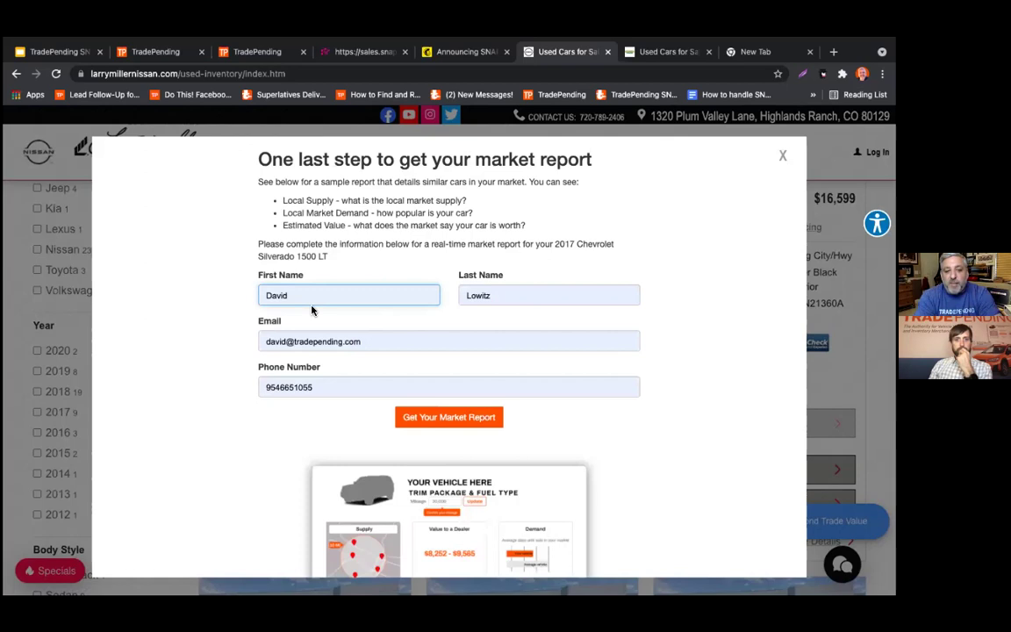
pyautogui.click(449, 418)
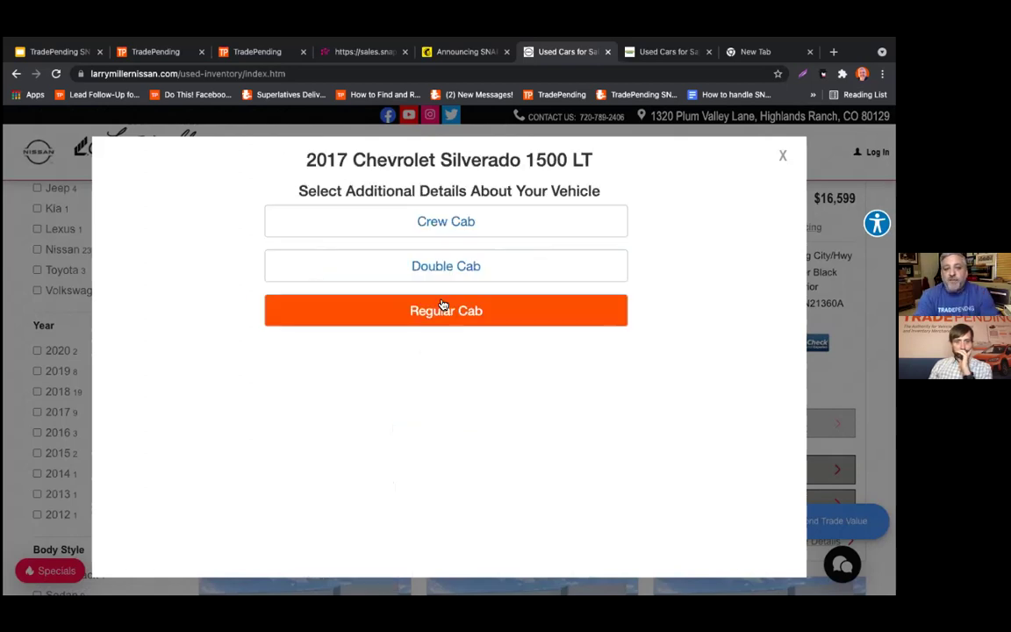
# Specify the Silverado as a Crew Cab 4X4 with the V8 5.3L engine to generate its market report.
pyautogui.moveTo(308, 160); pyautogui.dragTo(592, 168)
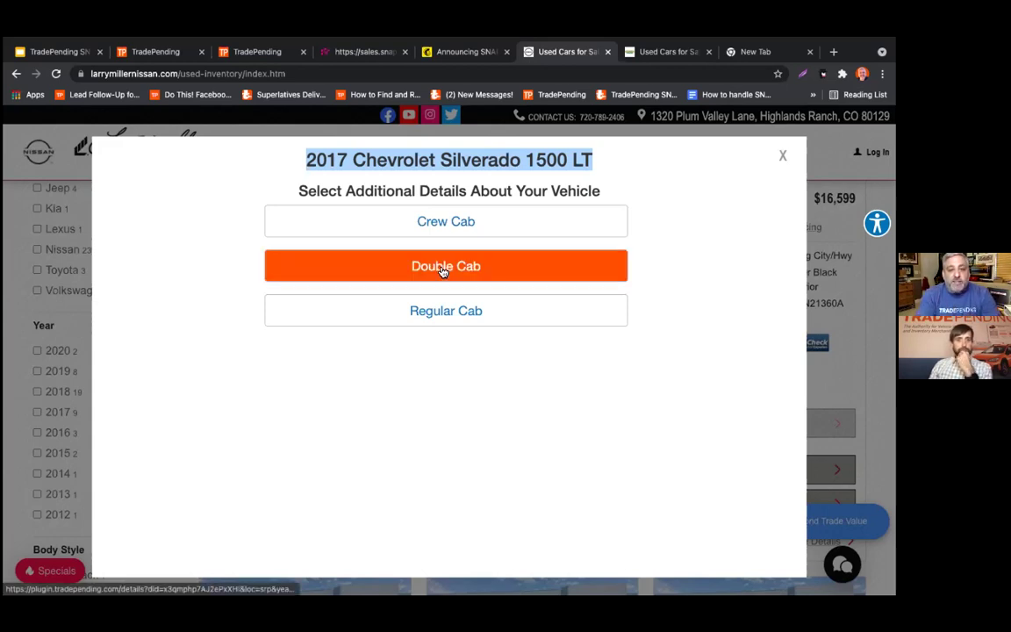
pyautogui.click(442, 224)
pyautogui.click(447, 266)
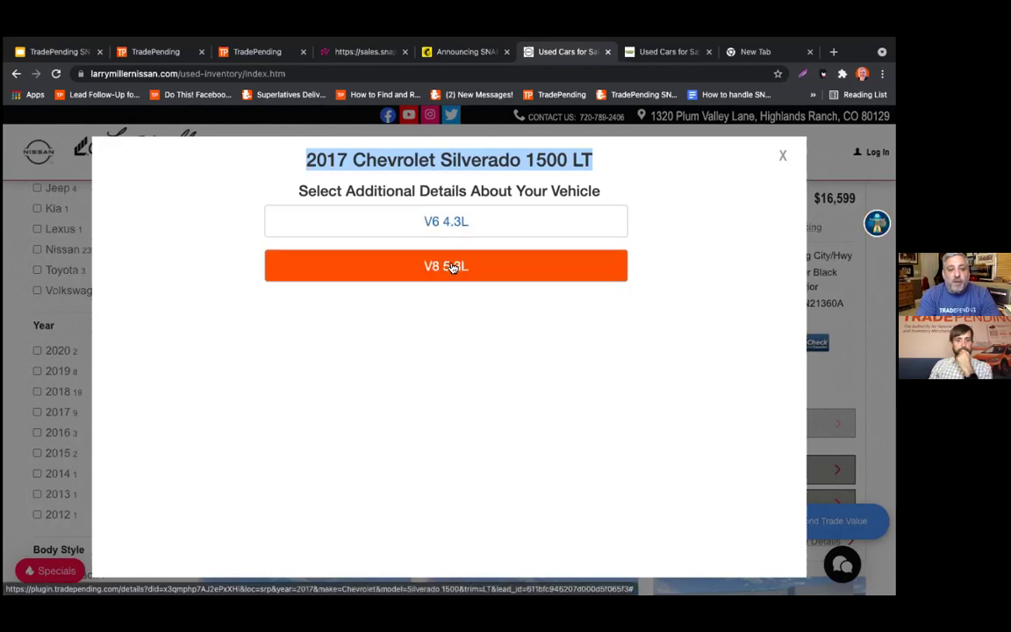
pyautogui.click(426, 270)
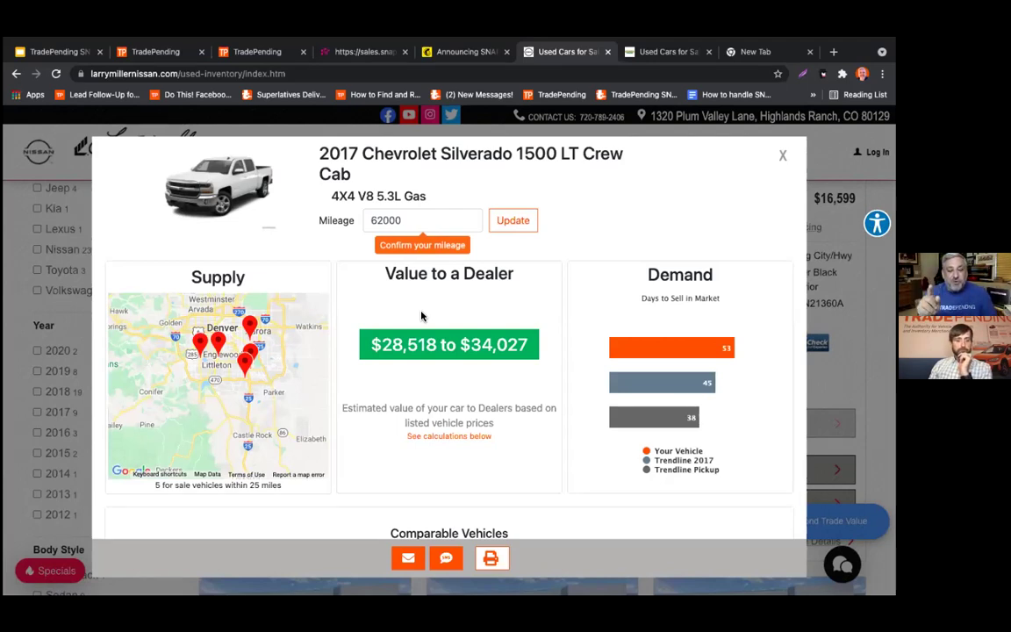
# Set the vehicle's mileage to 42000 and update the market report.
pyautogui.click(373, 223)
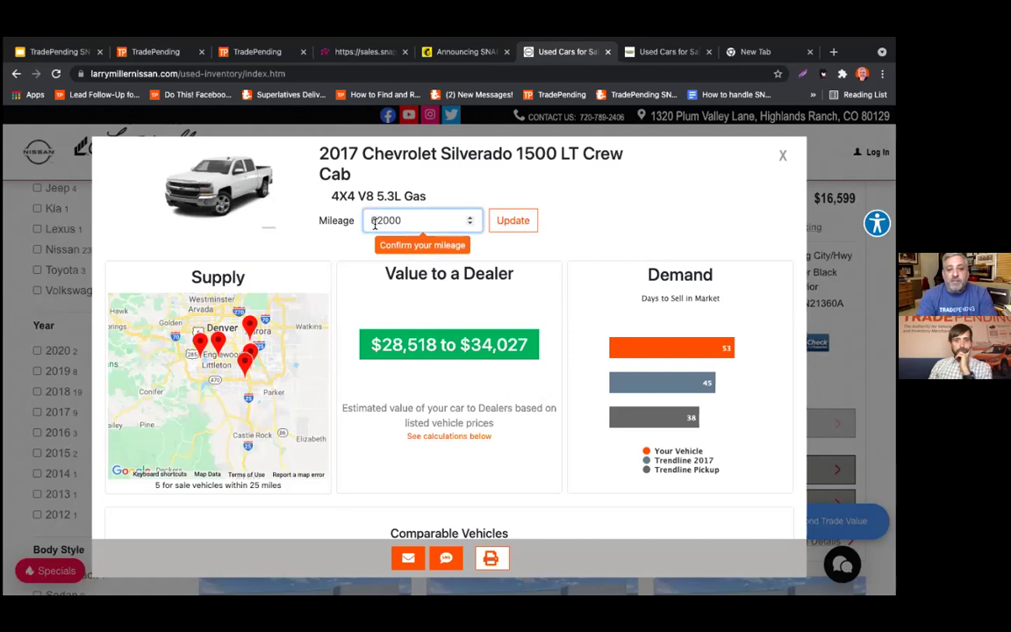
pyautogui.press('BackSpace')
pyautogui.write('4')
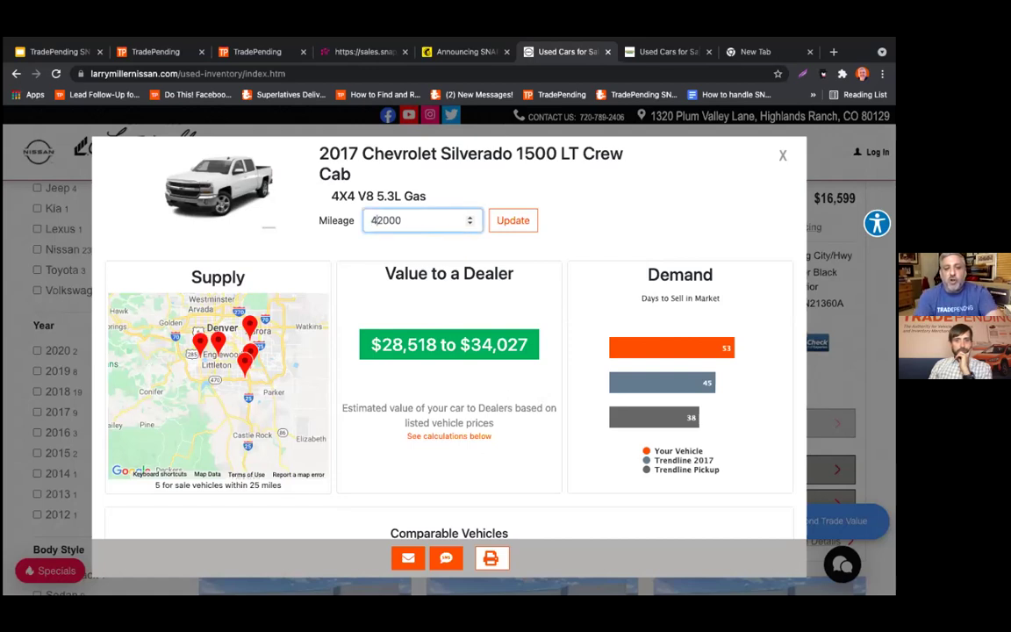
pyautogui.click(513, 226)
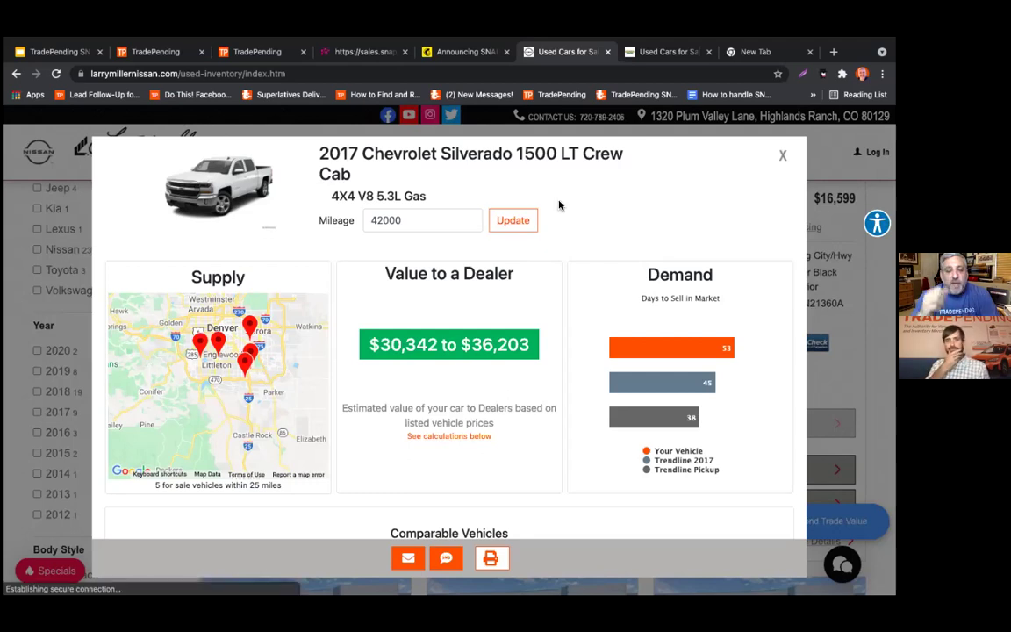
# Close the market report and go to the dealer site's 10 Second Trade Value page for used vehicles.
pyautogui.press('Escape')
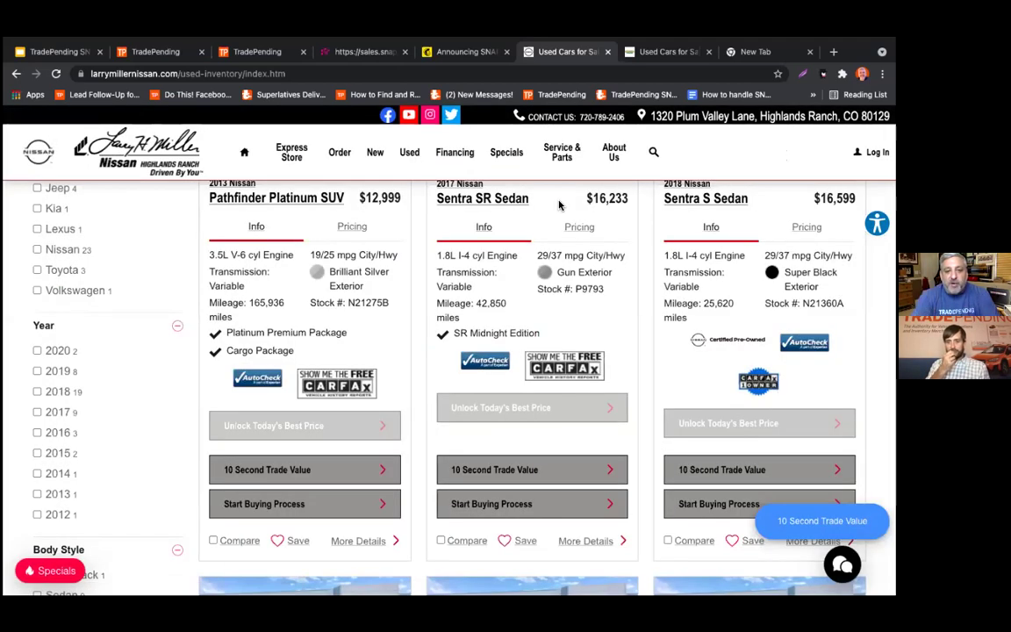
pyautogui.scroll(5, 558, 204)
pyautogui.scroll(3, 559, 202)
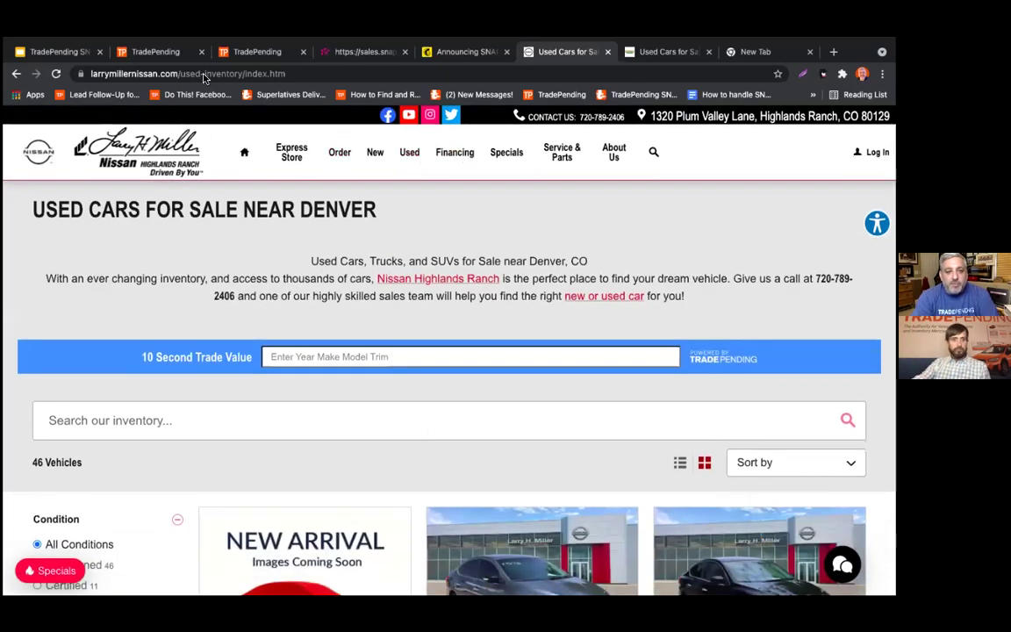
pyautogui.click(410, 158)
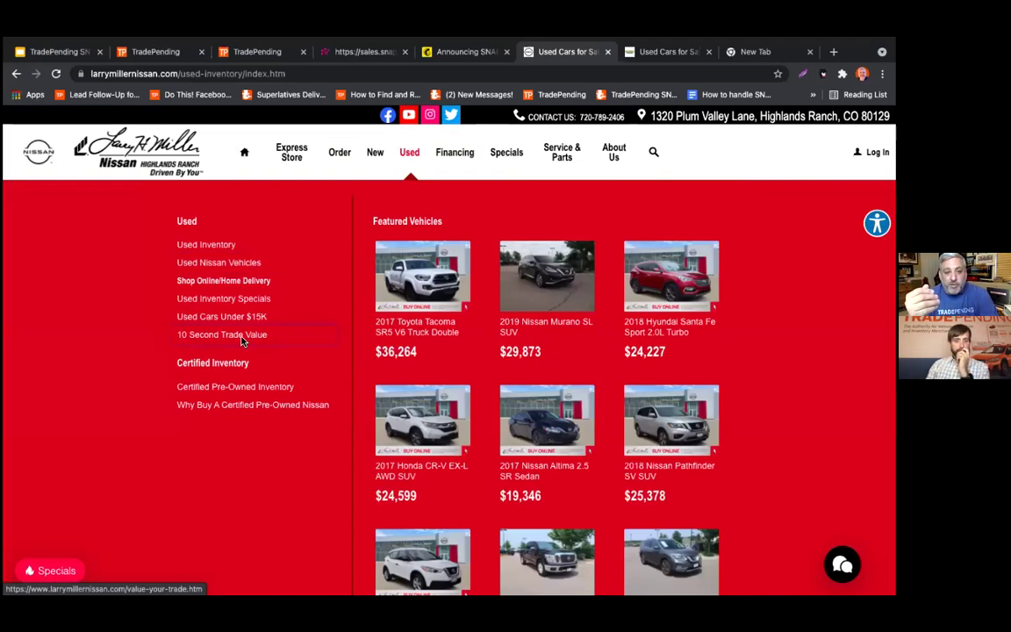
pyautogui.click(243, 341)
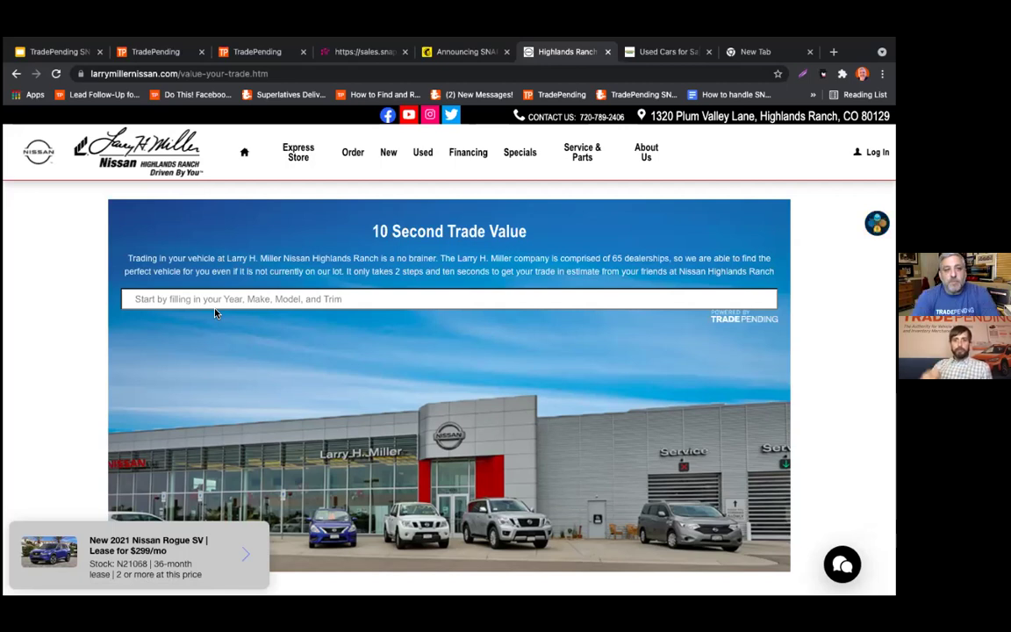
# Switch to the TradePending admin site, open the Sales Snap Dealership's details and highlight its Import Recon amount.
pyautogui.click(142, 58)
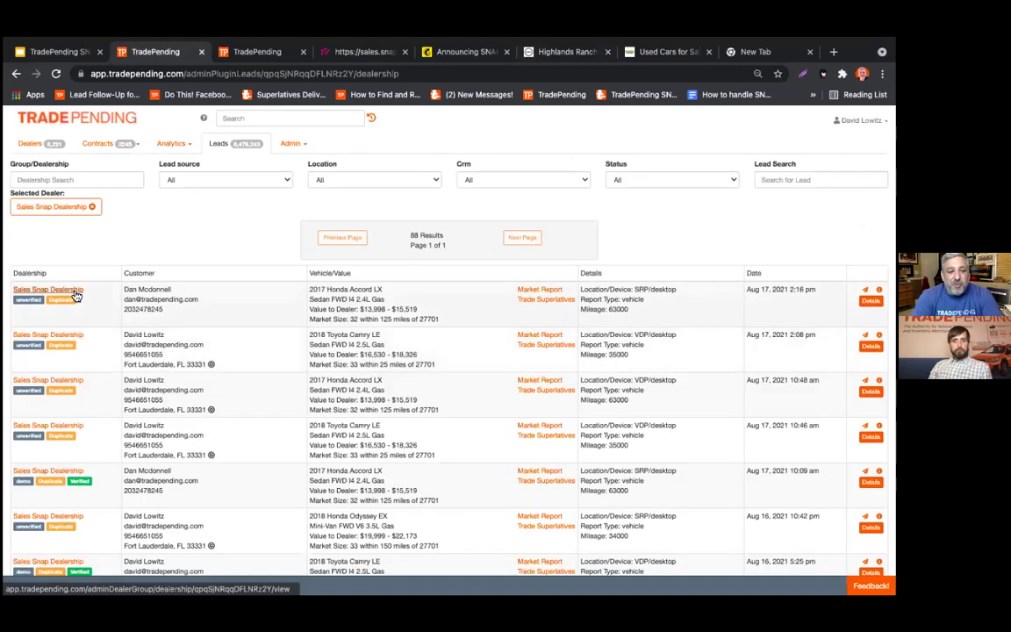
pyautogui.click(75, 295)
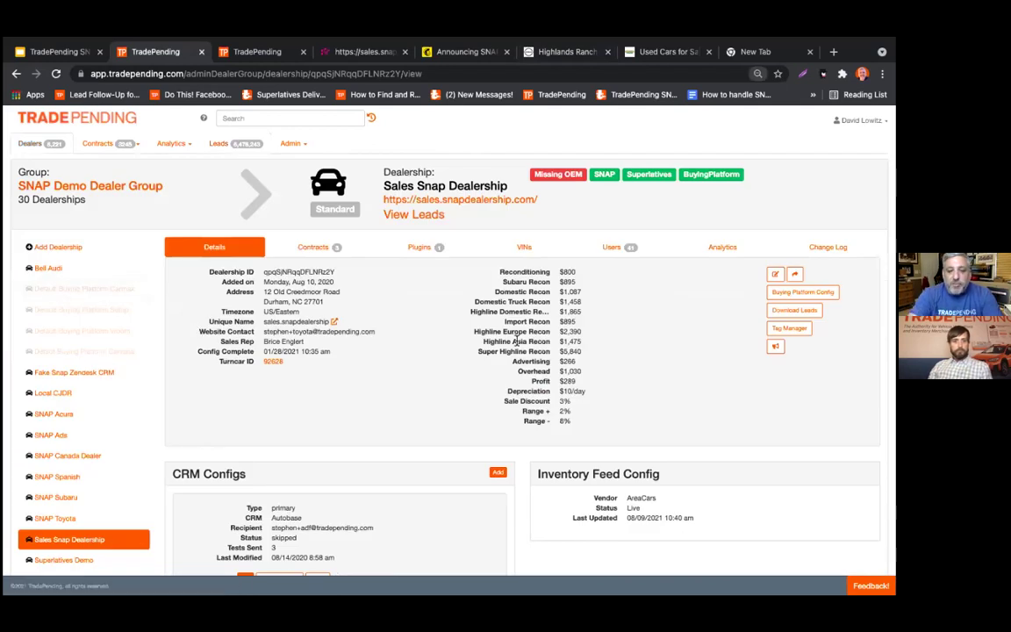
pyautogui.hotkey('ctrl', '+')
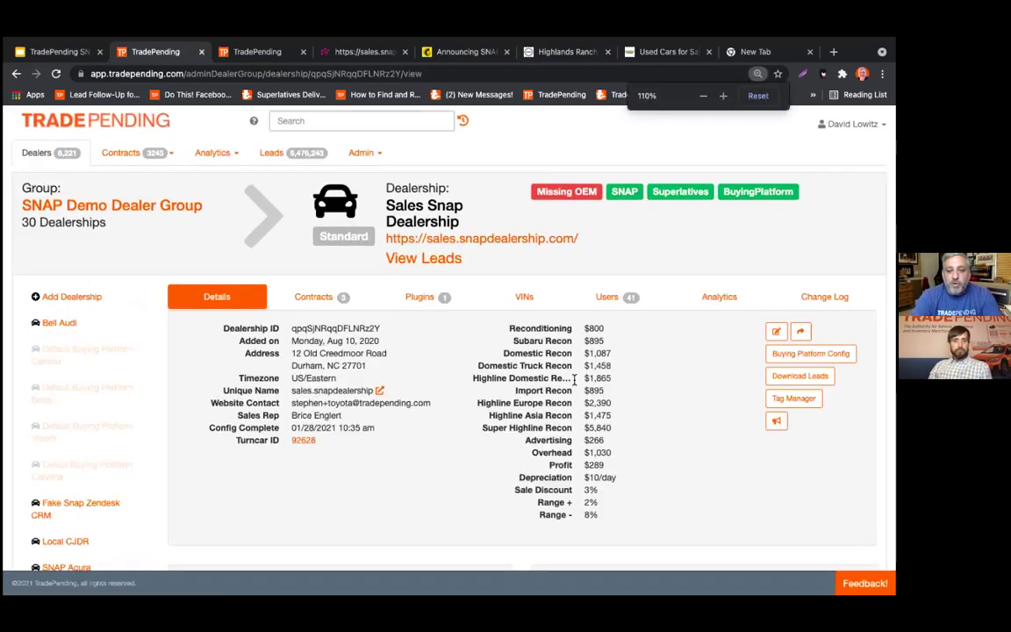
pyautogui.hotkey('ctrl', '+')
pyautogui.scroll(-1, 562, 383)
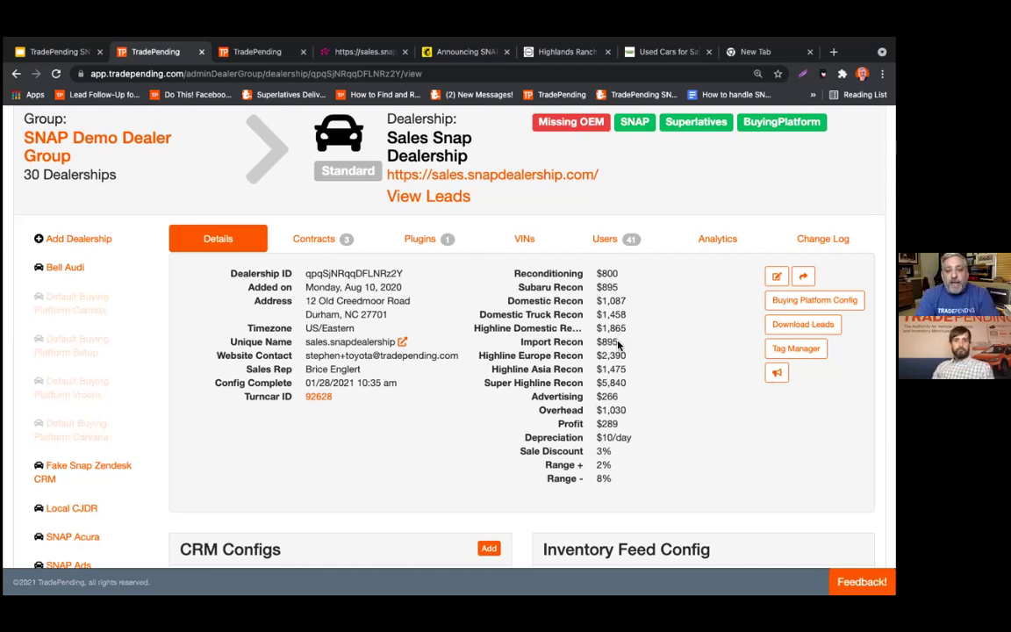
pyautogui.moveTo(617, 344); pyautogui.dragTo(598, 343)
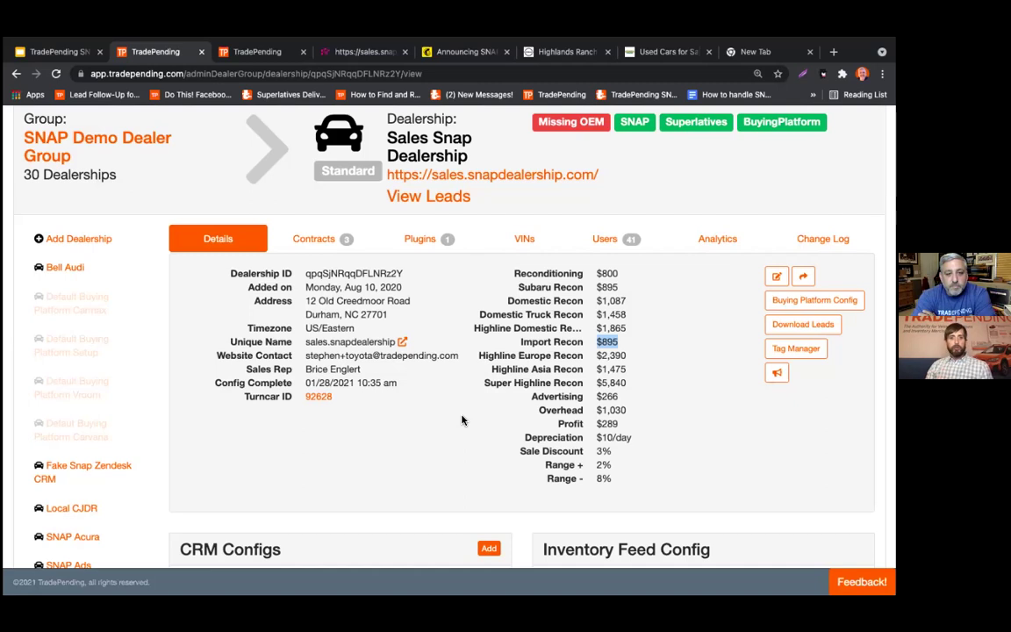
# Switch to the TradePending SNAP+ Product Unveiling presentation in Google Slides and find the slides following the Demo slide.
pyautogui.click(55, 53)
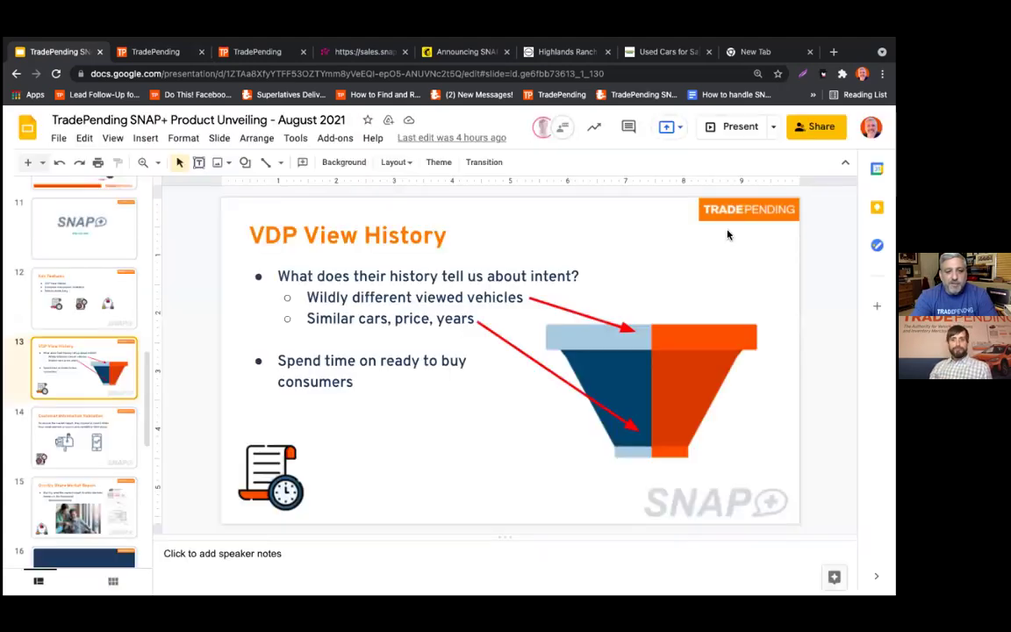
pyautogui.scroll(-1, 106, 502)
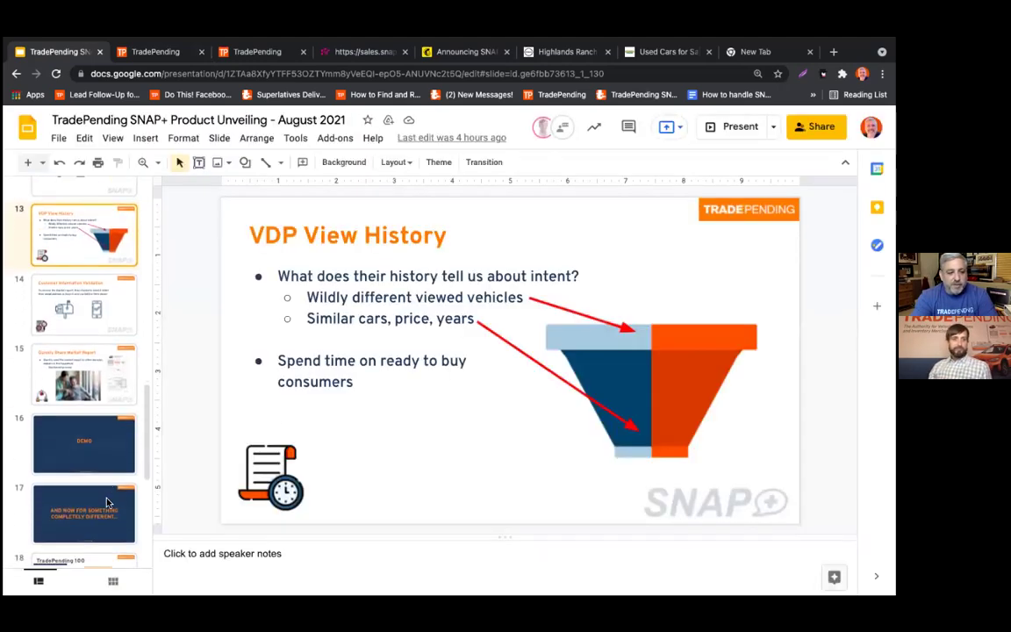